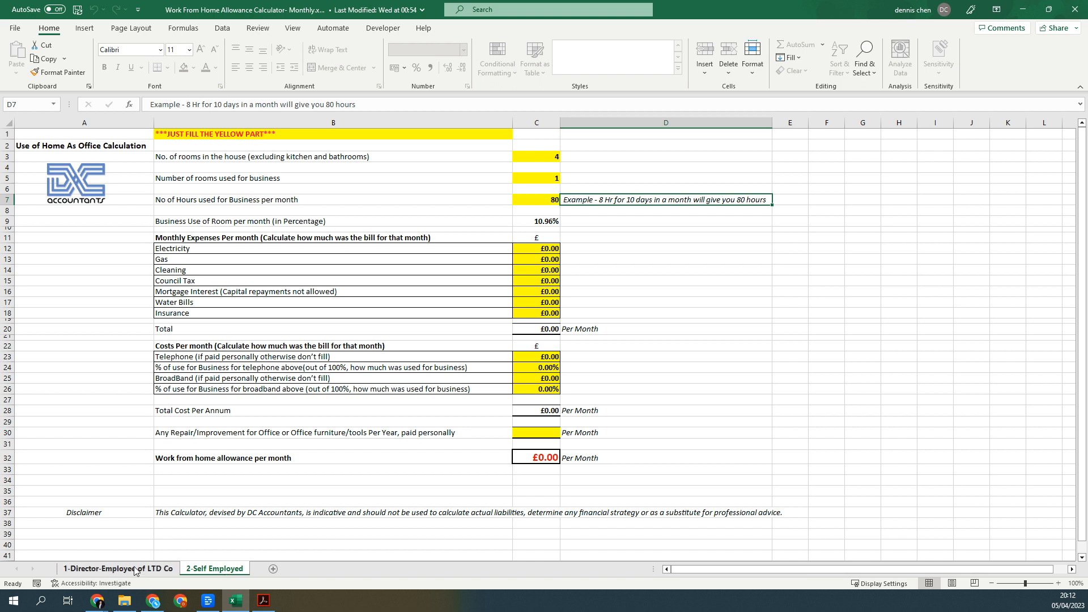
Open the 1-Director-Employee of LTD Co sheet and examine its room counts, business hours, monthly expense entries and expenses total
click(119, 569)
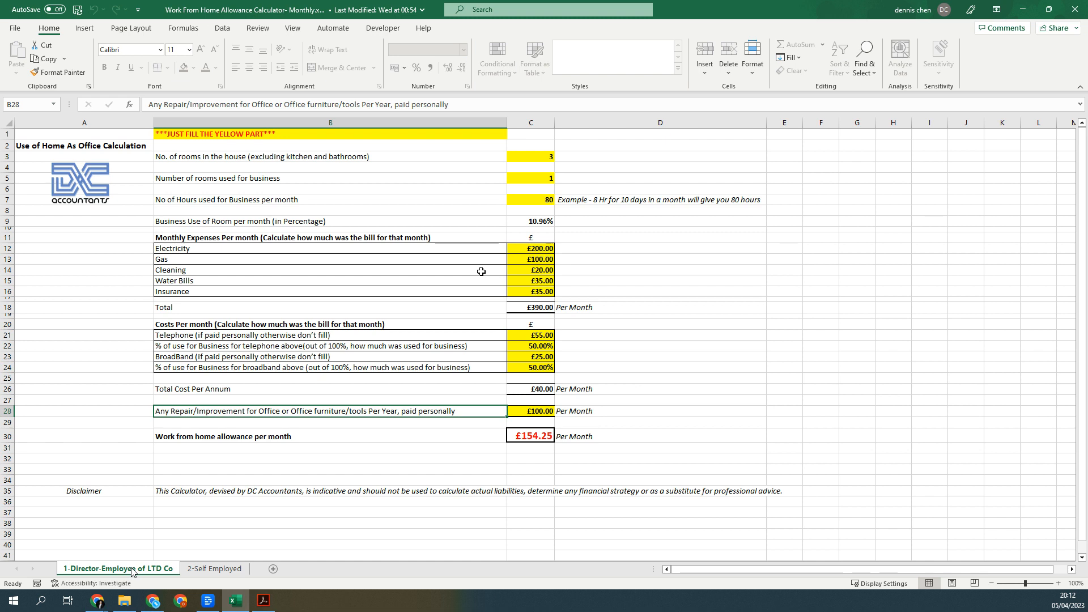
click(548, 161)
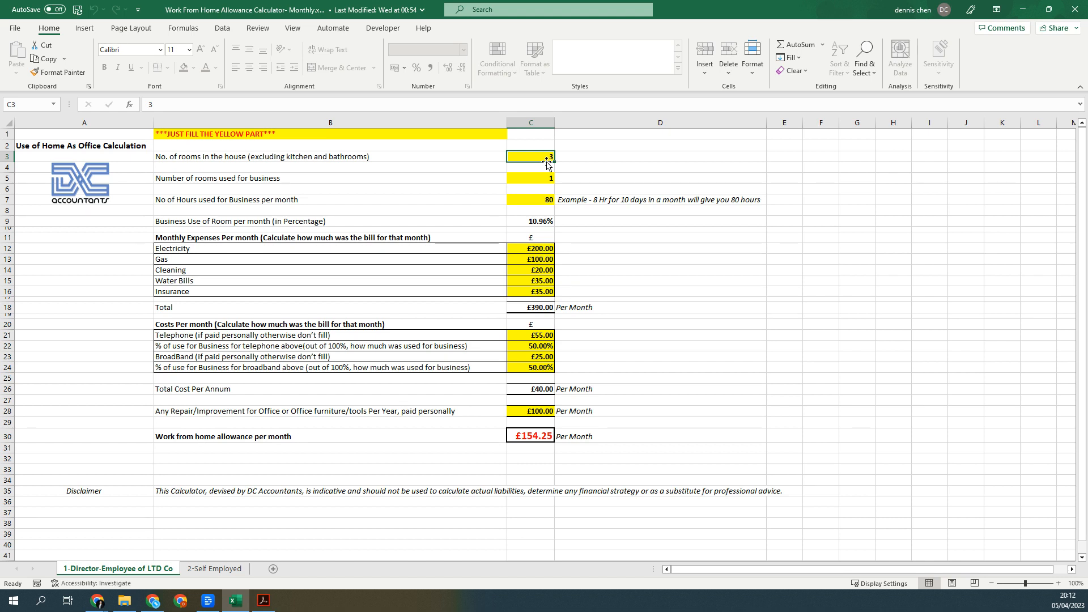
key(Down)
key(Down)
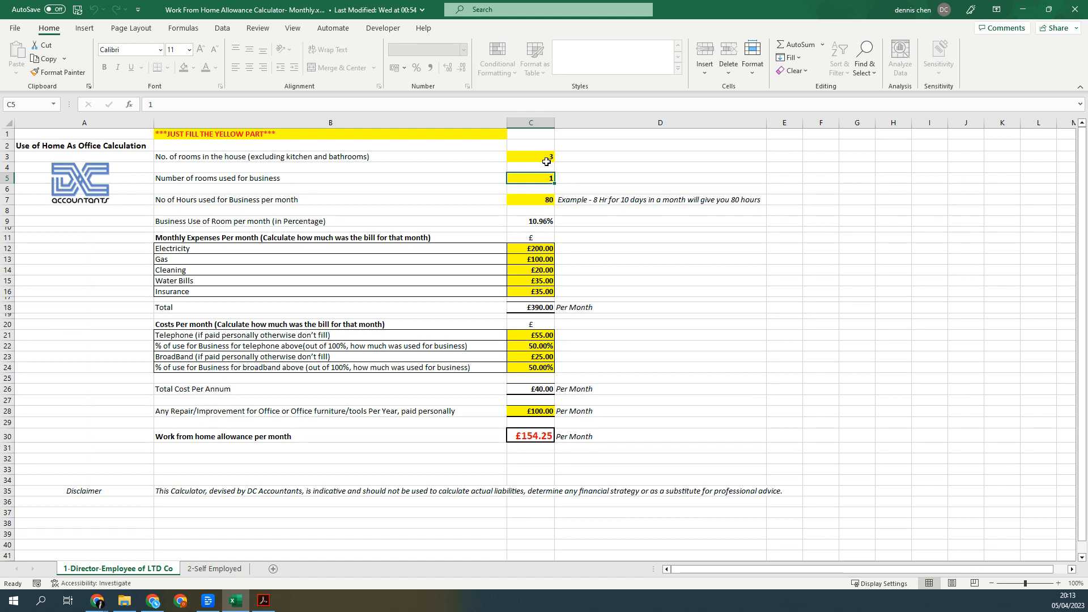
key(Down)
key(Down)
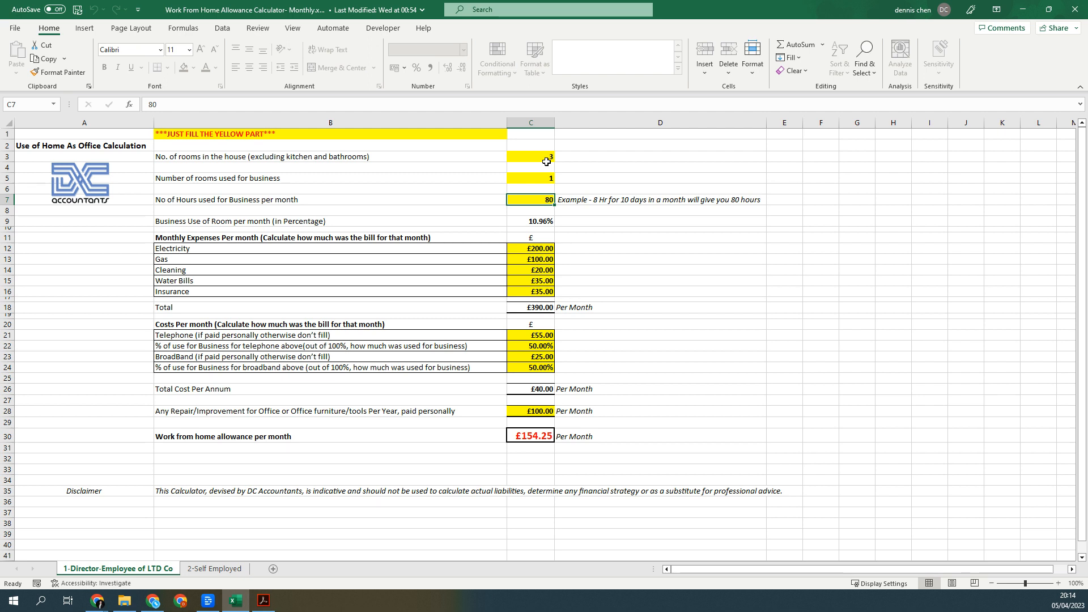
key(Down)
key(Down)
key(Down)
key(Down)
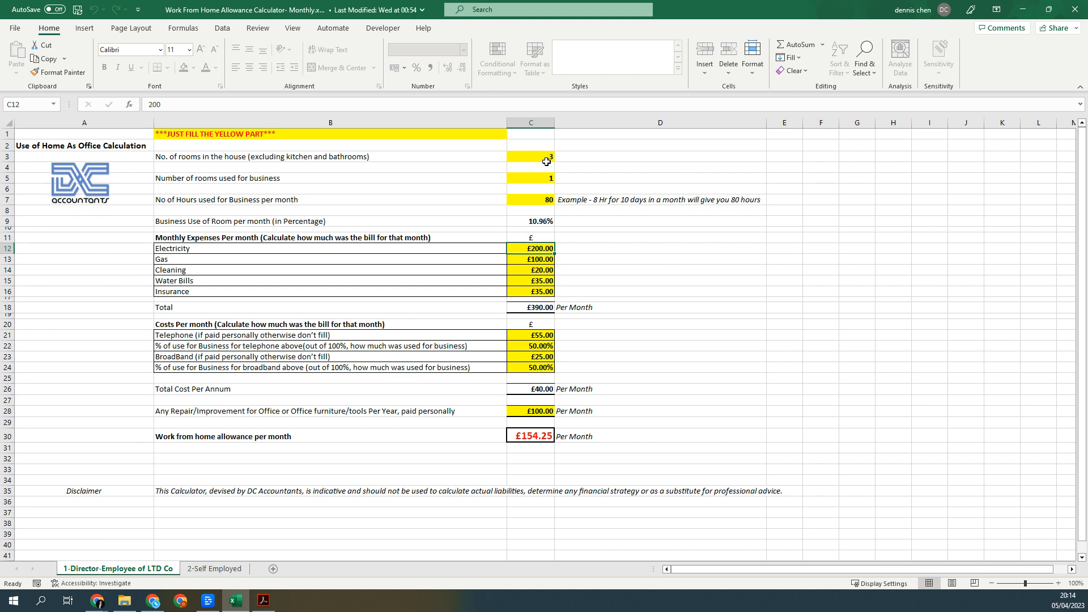
key(Down)
key(Down)
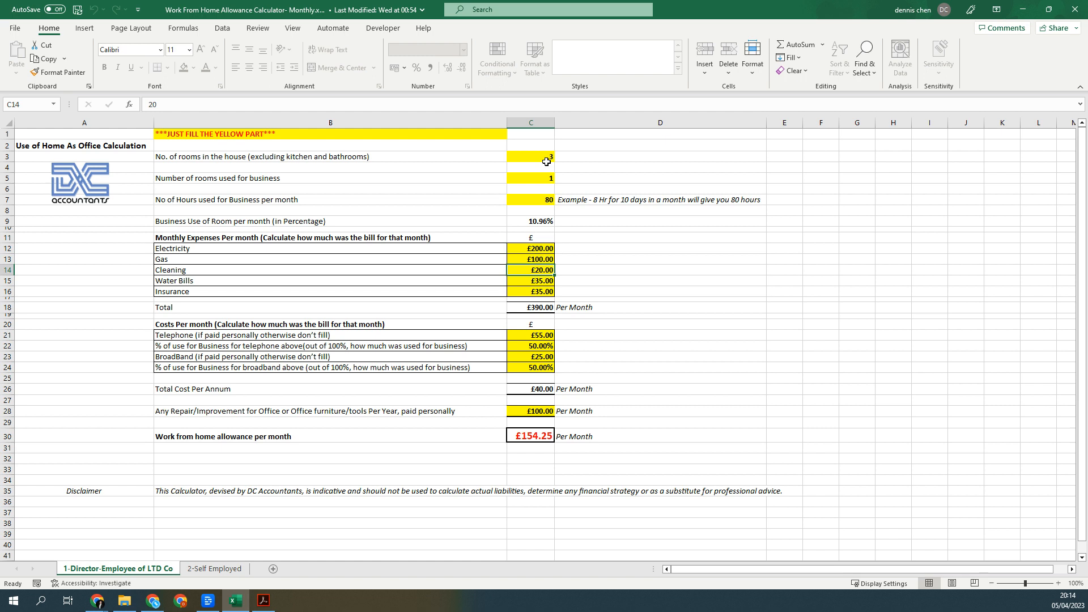
key(Down)
key(Down)
key(Down)
key(Down)
key(Down)
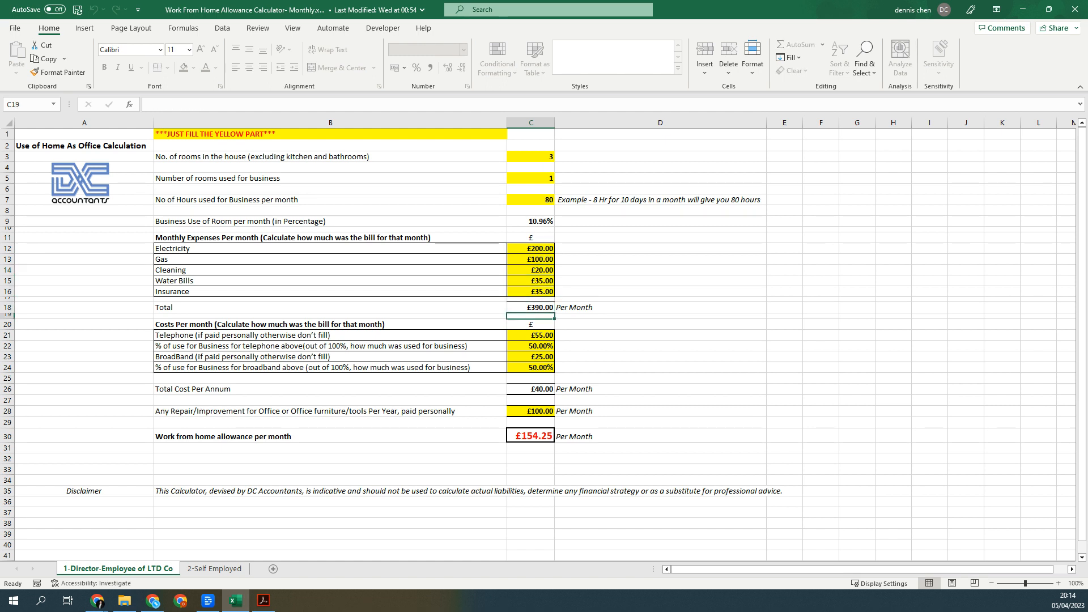
key(Up)
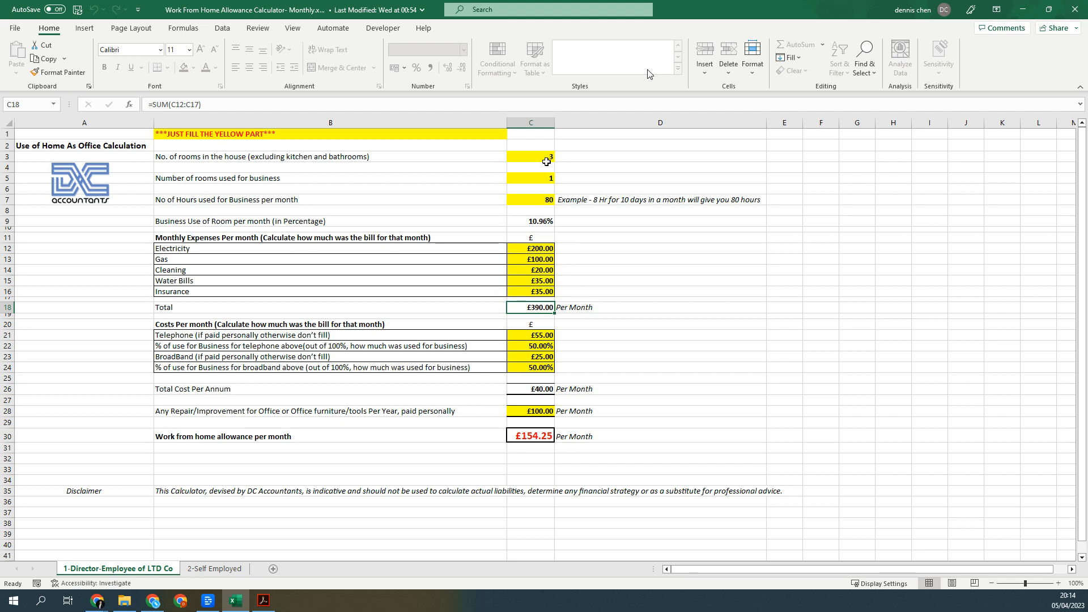
Set the monthly electricity, gas, cleaning, water bills and insurance expenses to 0
click(536, 248)
text(0)
key(Return)
text(0)
key(Return)
text(0)
key(Return)
text(0)
key(Return)
text(0)
key(Return)
Reset the number of rooms in the house, rooms used for business and monthly business hours to 0
click(546, 160)
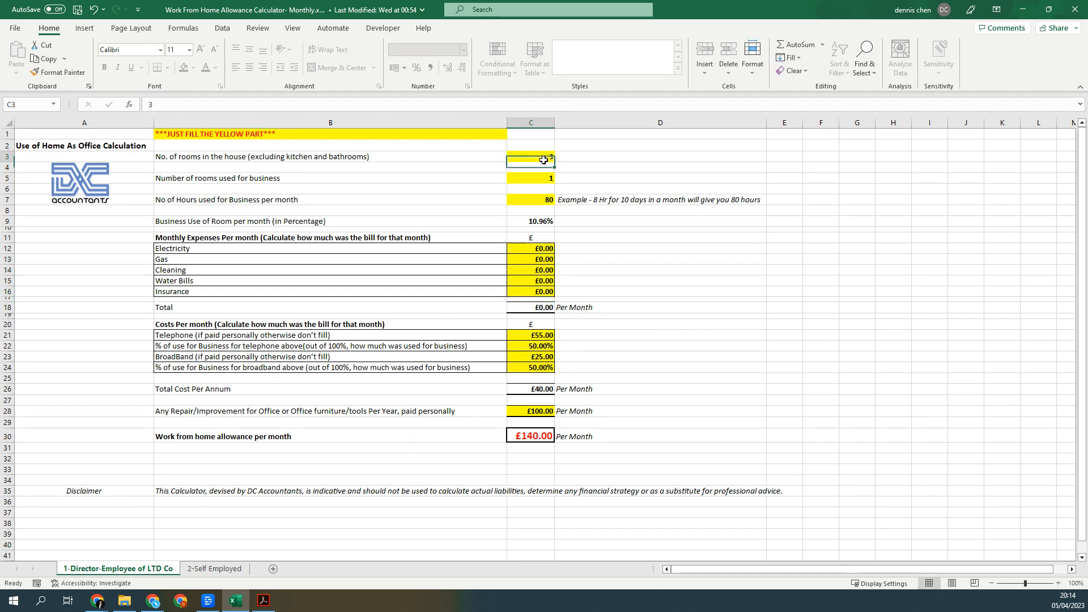
text(0)
key(Return)
text(0)
key(Return)
text(0)
key(Return)
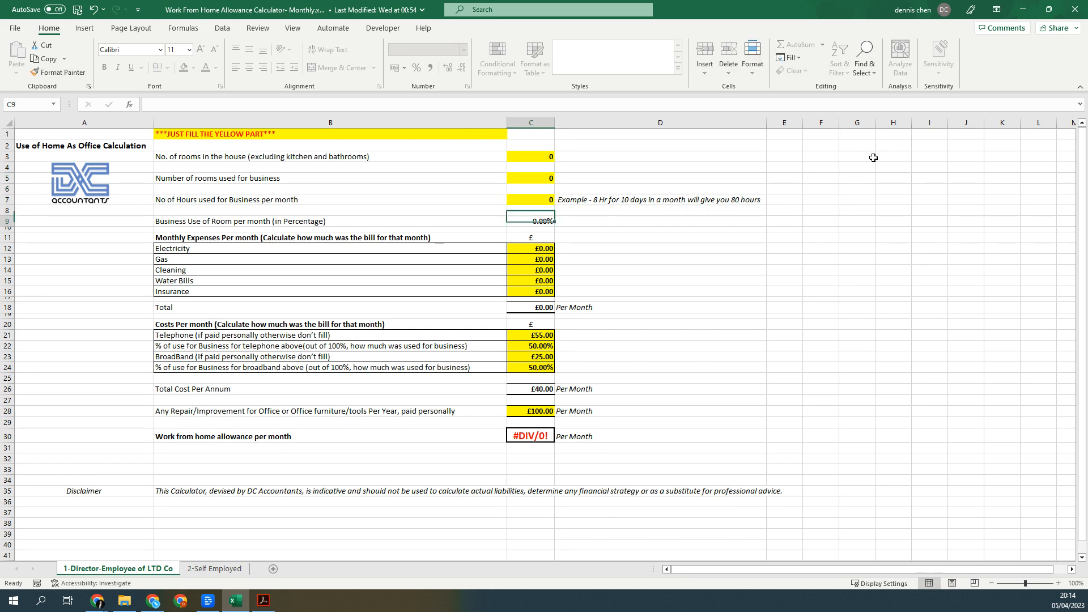
Set the telephone, broadband and repair/improvement costs to 0
click(523, 335)
text(0)
key(Return)
key(Return)
text(0)
key(Return)
key(Down)
key(Down)
key(Down)
key(Down)
text(0)
key(Up)
key(Up)
Enter 3 rooms in the house, 1 room used for business and 80 business hours per month
click(538, 157)
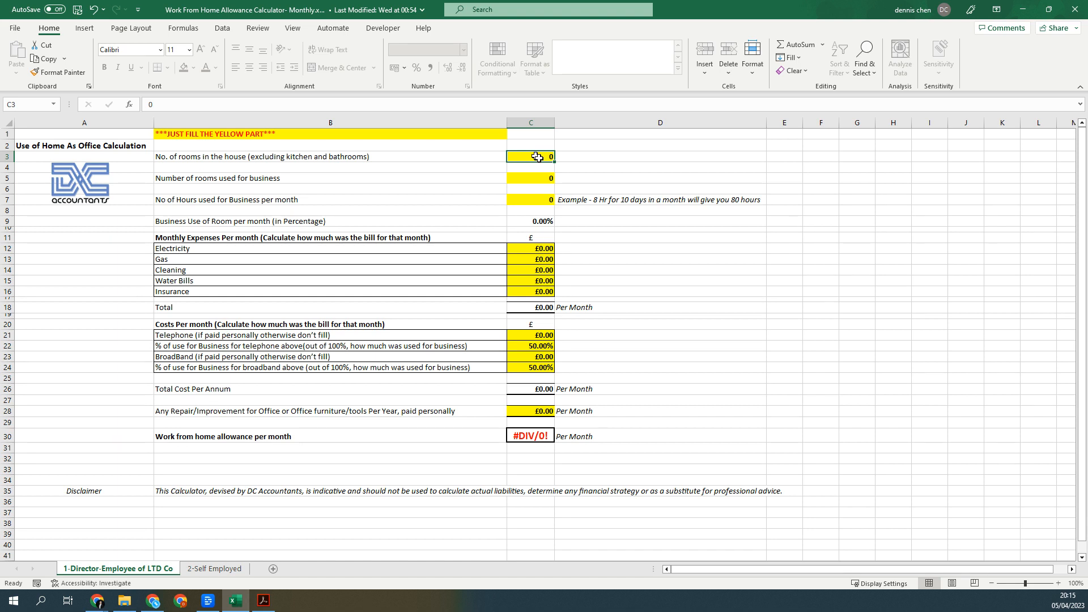
text(3)
key(Return)
key(Down)
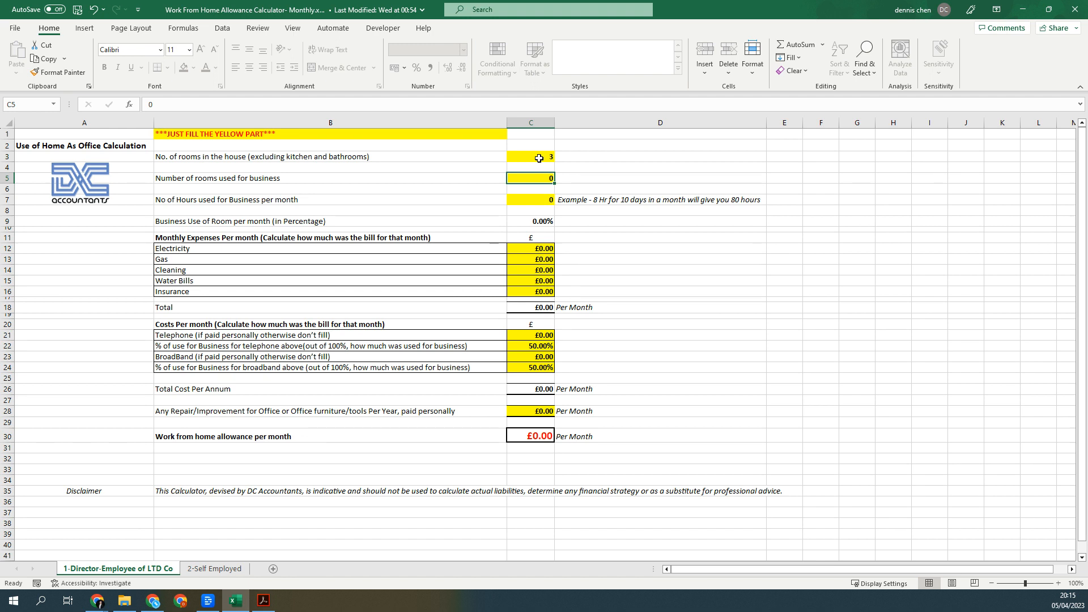
text(1)
key(Return)
key(Return)
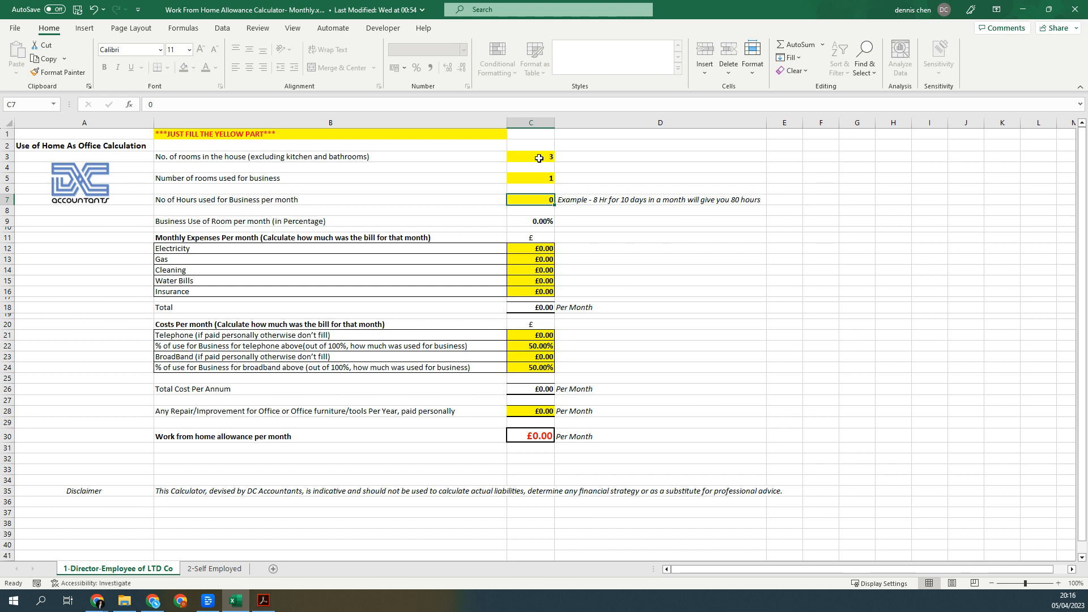
text(80)
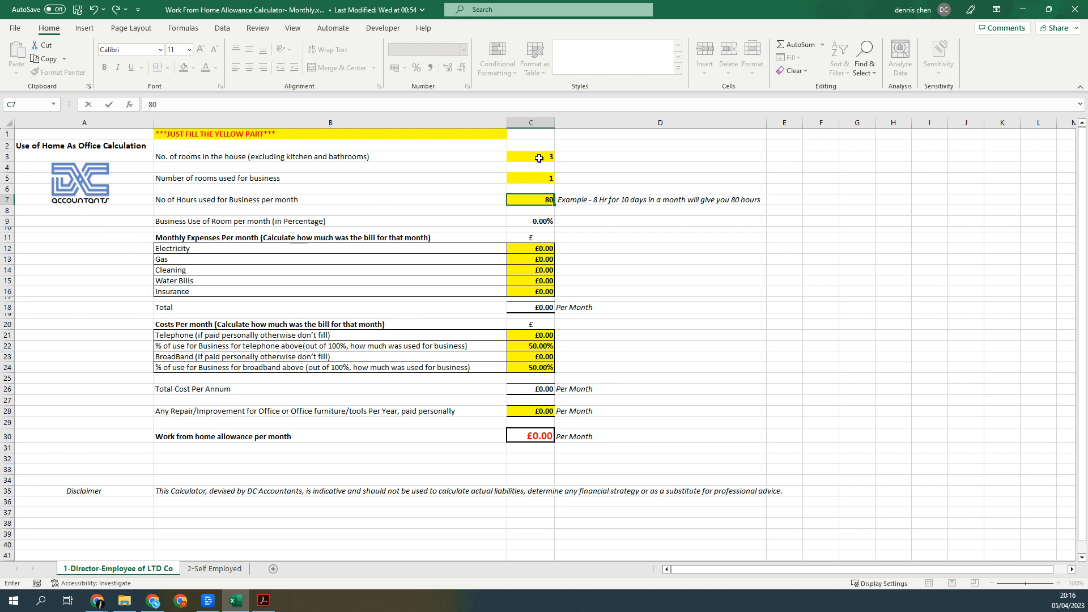
key(Return)
Enter monthly expenses of 150 for electricity, 150 for gas, 30 for water bills and 25 for insurance
key(Return)
key(Return)
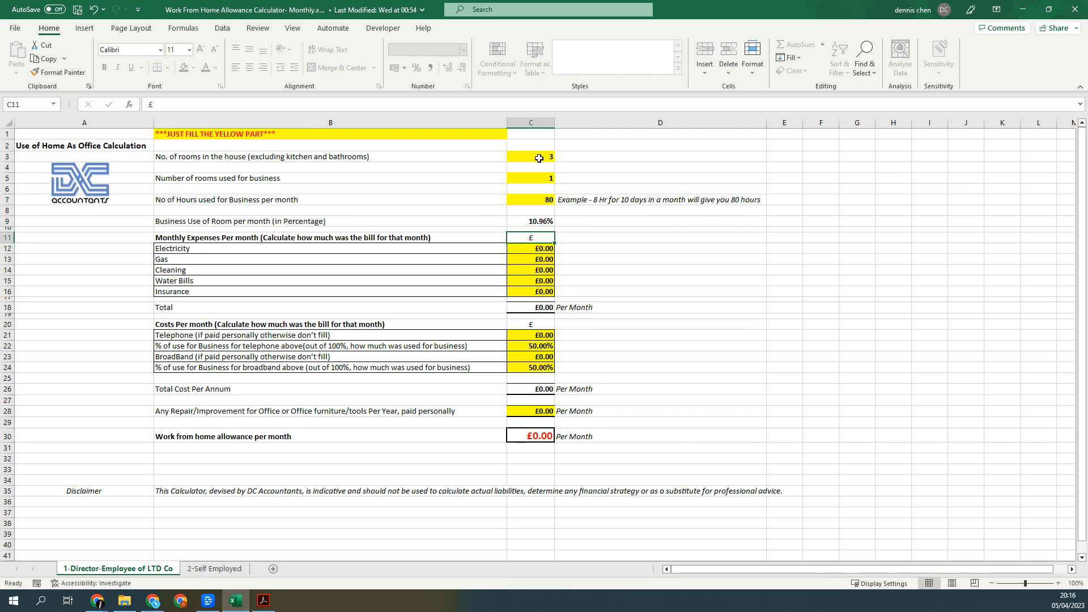
key(Return)
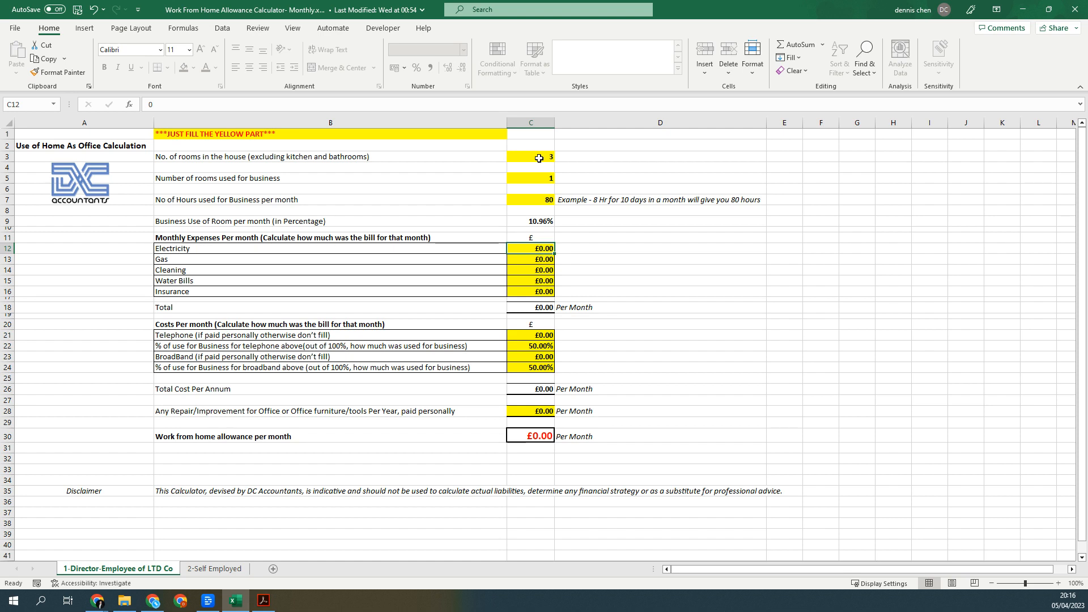
text(150)
key(Return)
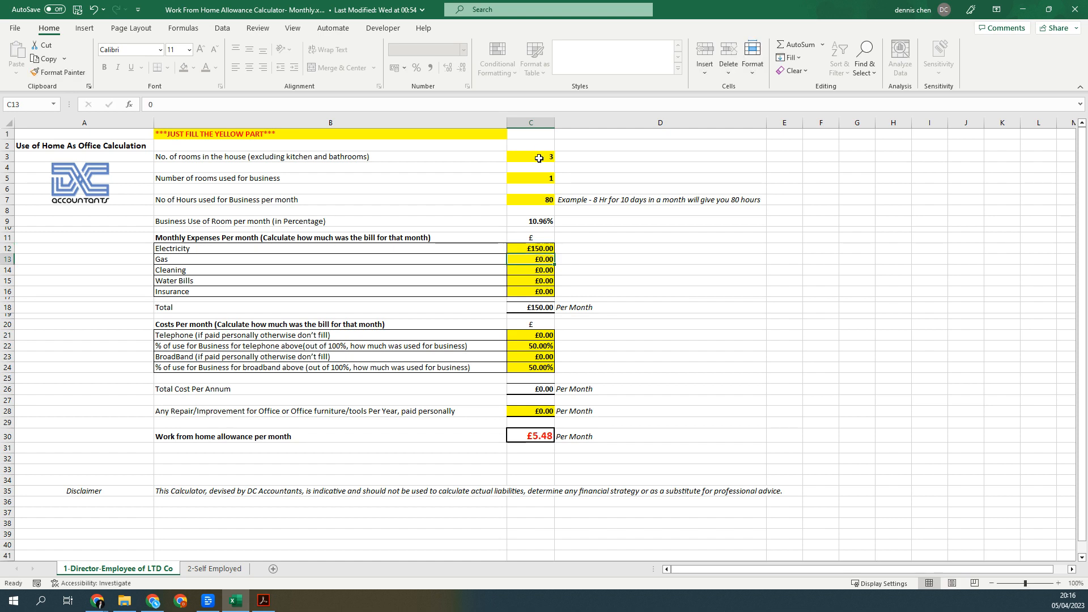
text(150)
key(Return)
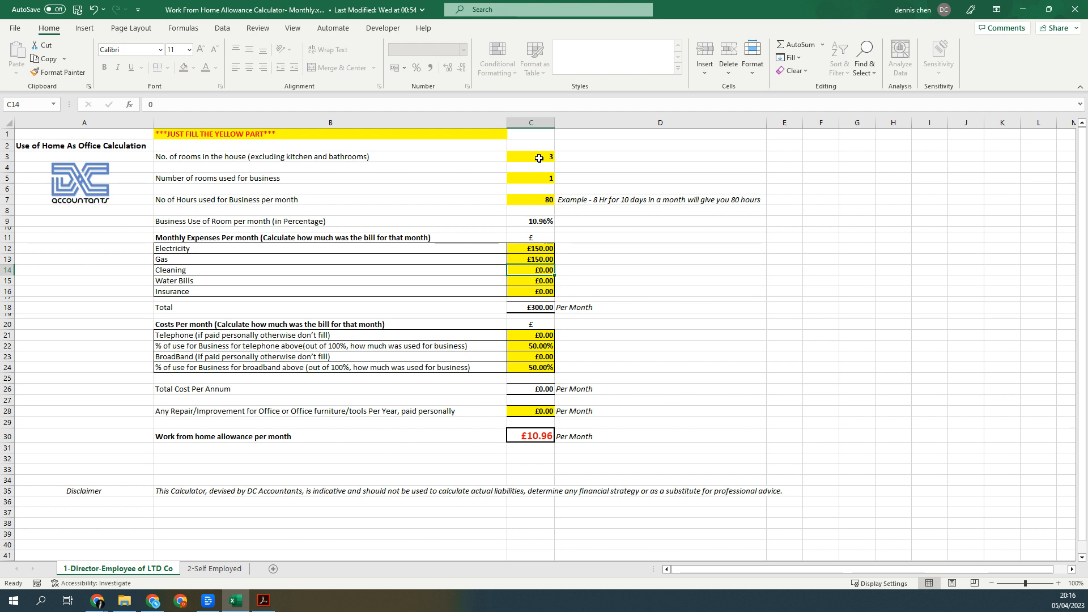
key(Down)
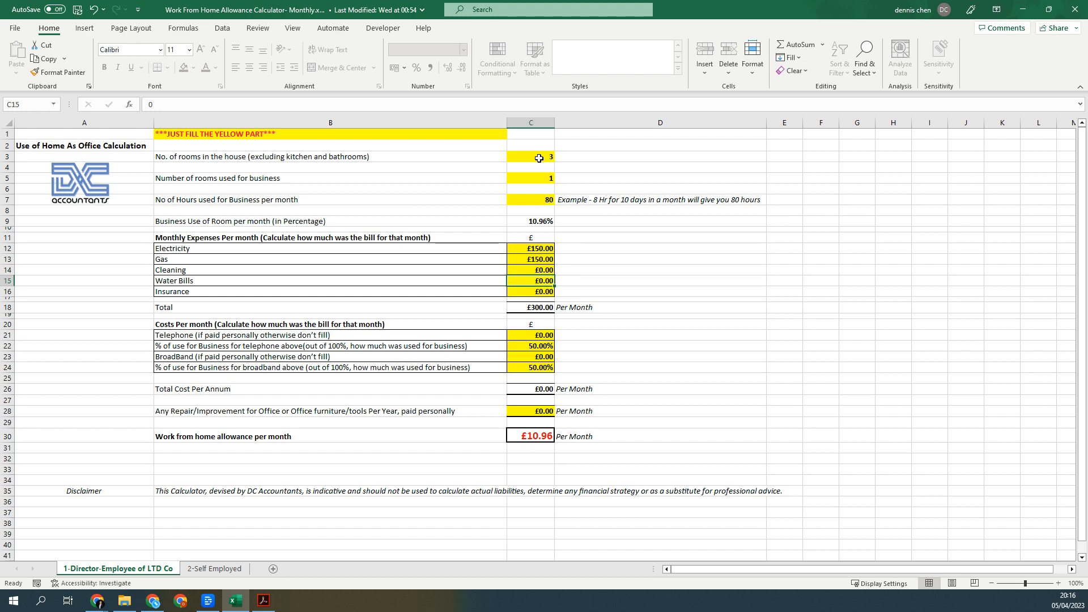
text(30)
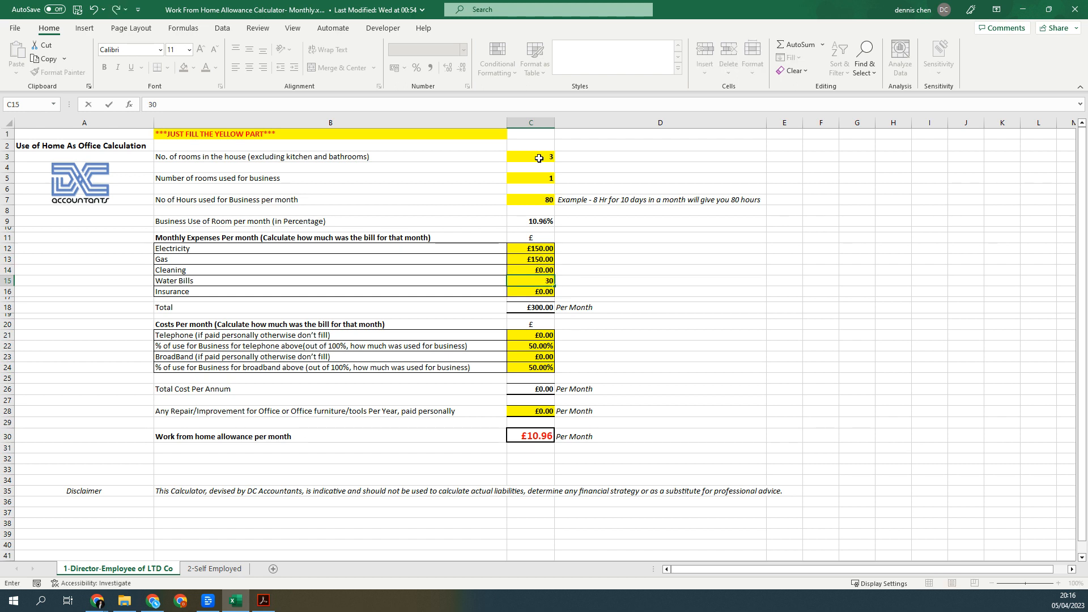
key(Return)
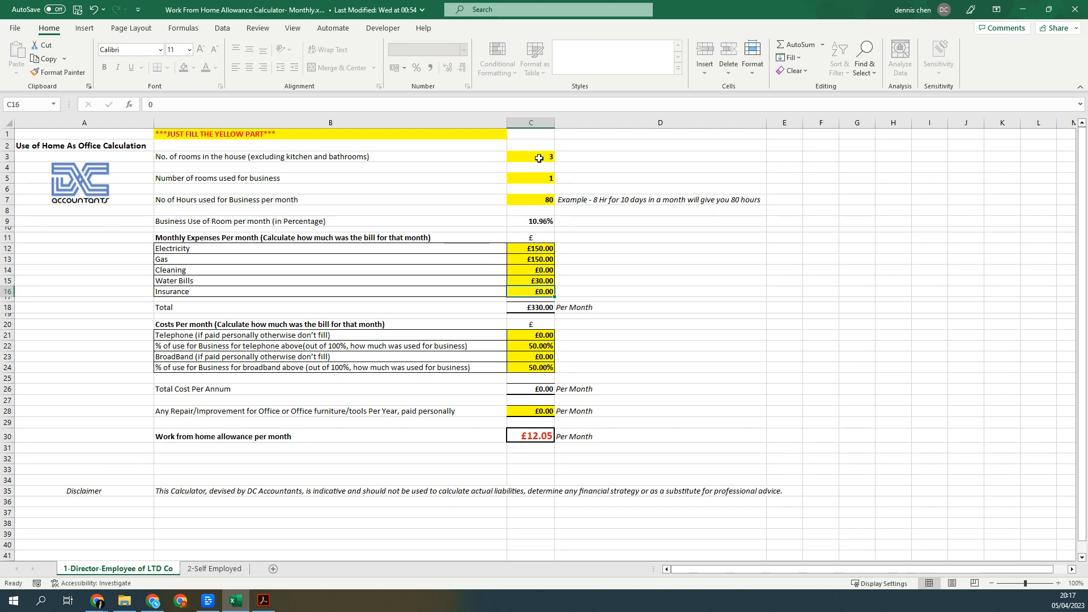
text(25)
key(Return)
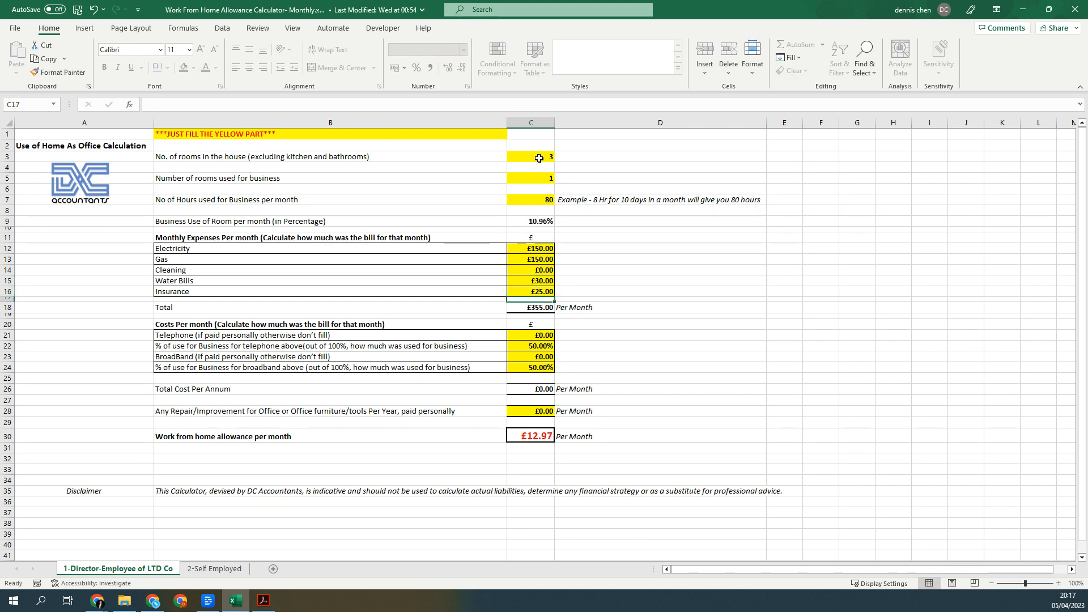
Enter monthly costs of 60 for telephone and 40 for broadband
key(Return)
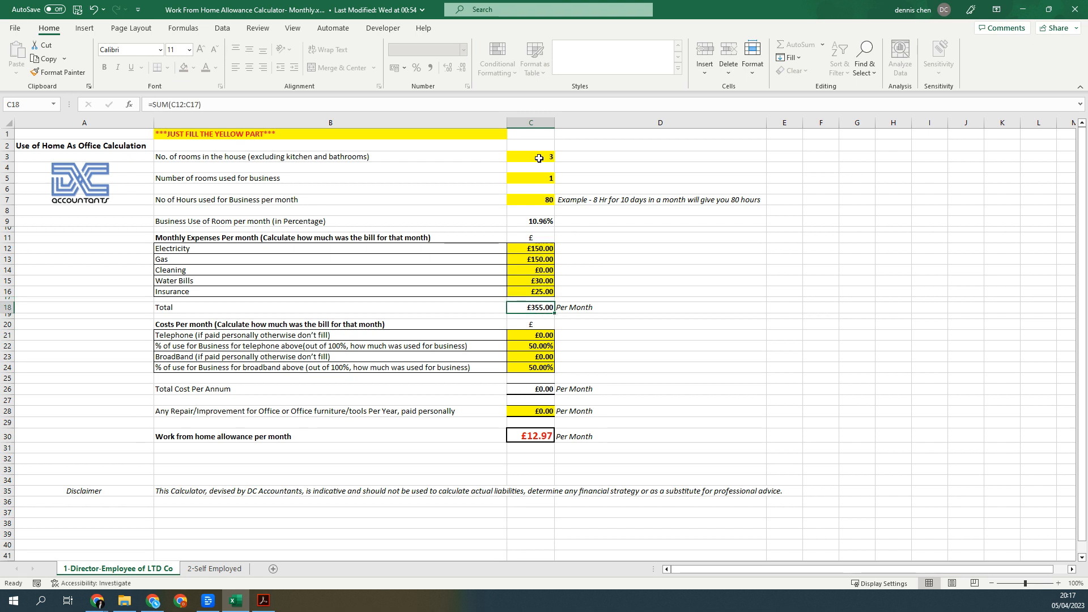
key(Return)
key(Return)
key(Return)
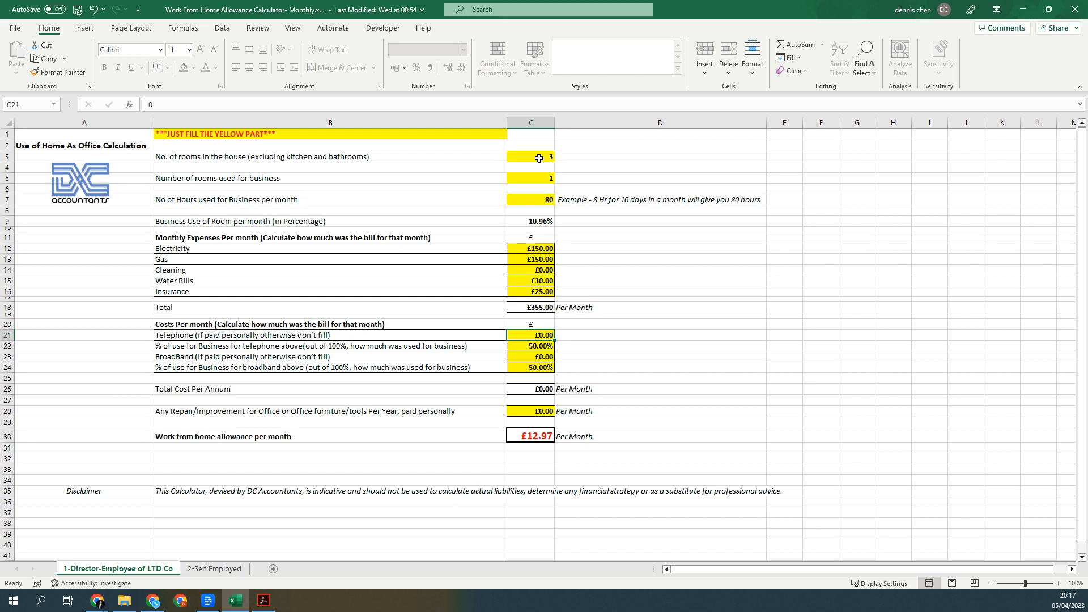
key(Return)
key(Return)
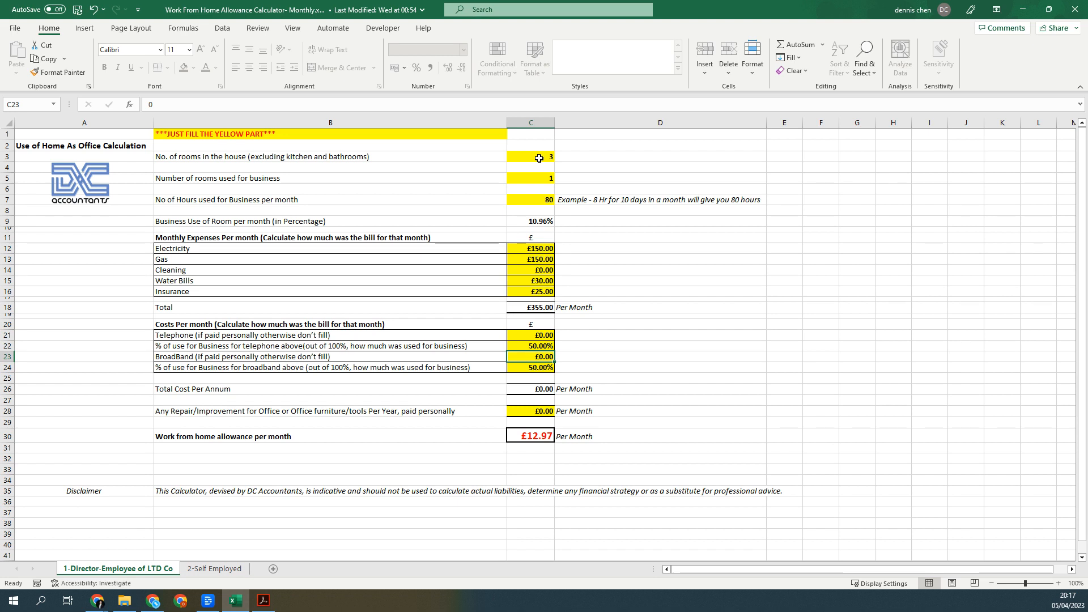
key(Up)
key(Up)
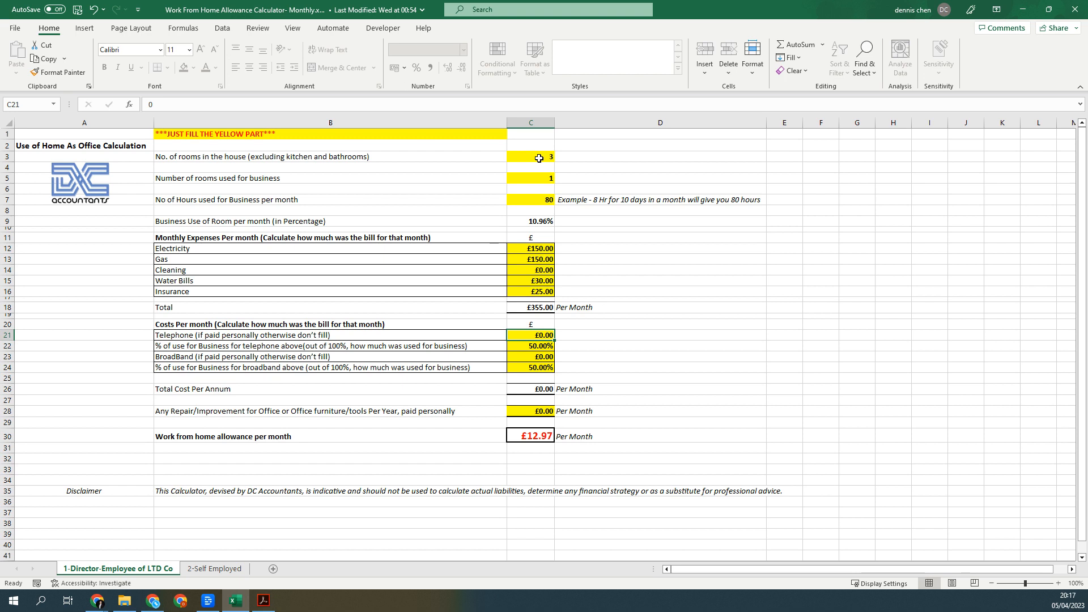
text(60)
key(Return)
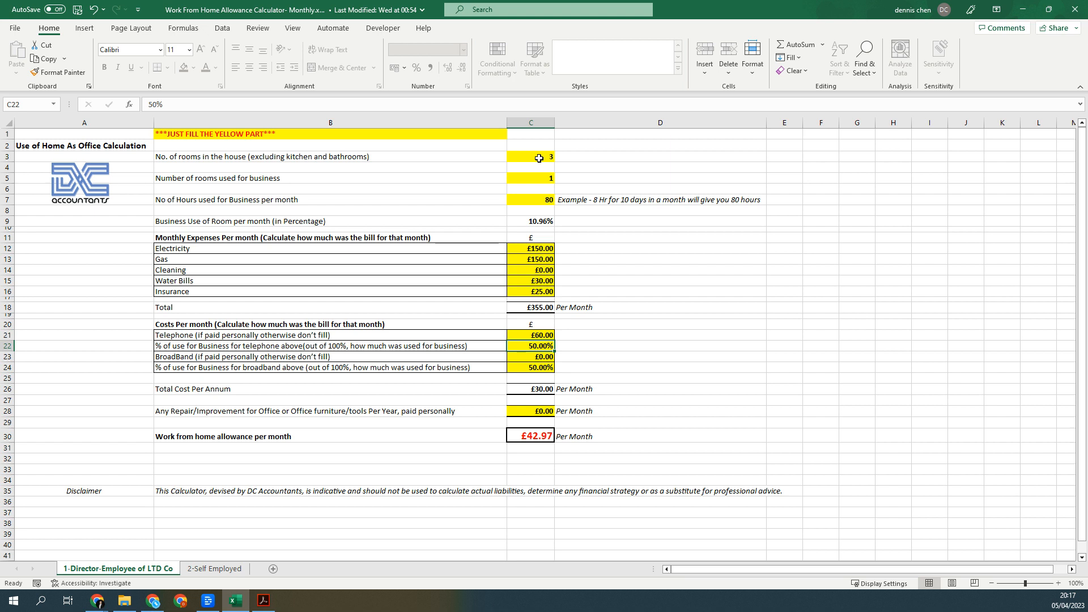
key(Down)
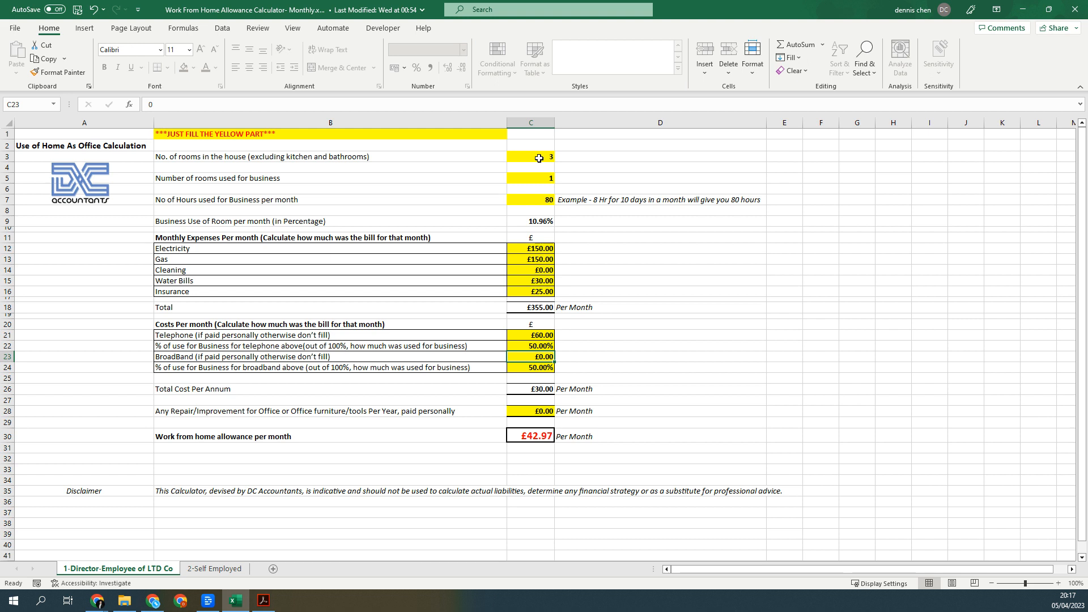
text(40)
key(Return)
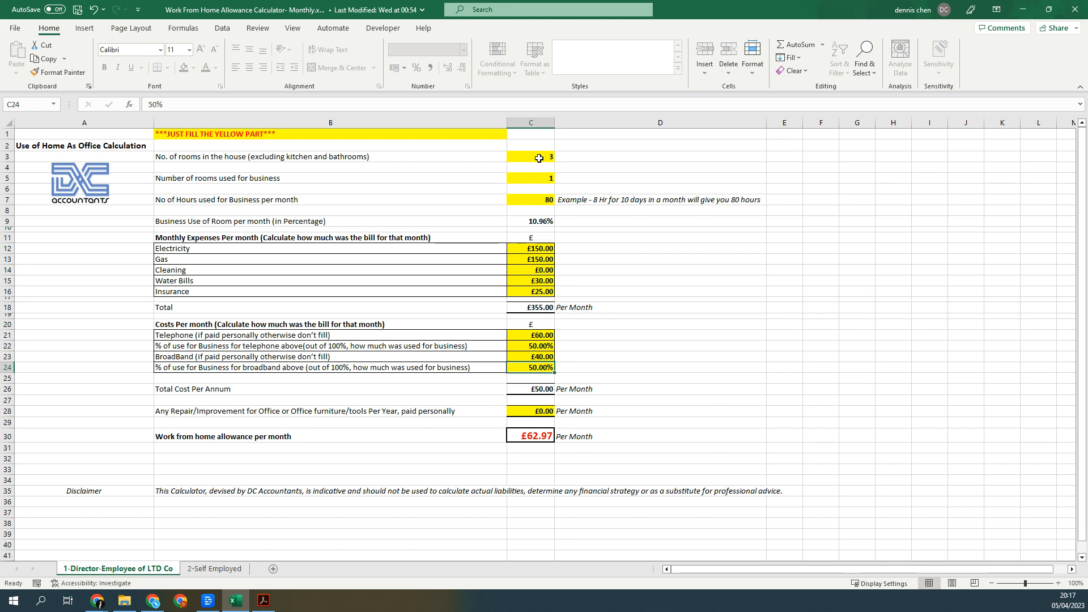
Examine the repair/improvement entry and the formula behind the monthly work from home allowance
key(Down)
key(Down)
key(Down)
key(Down)
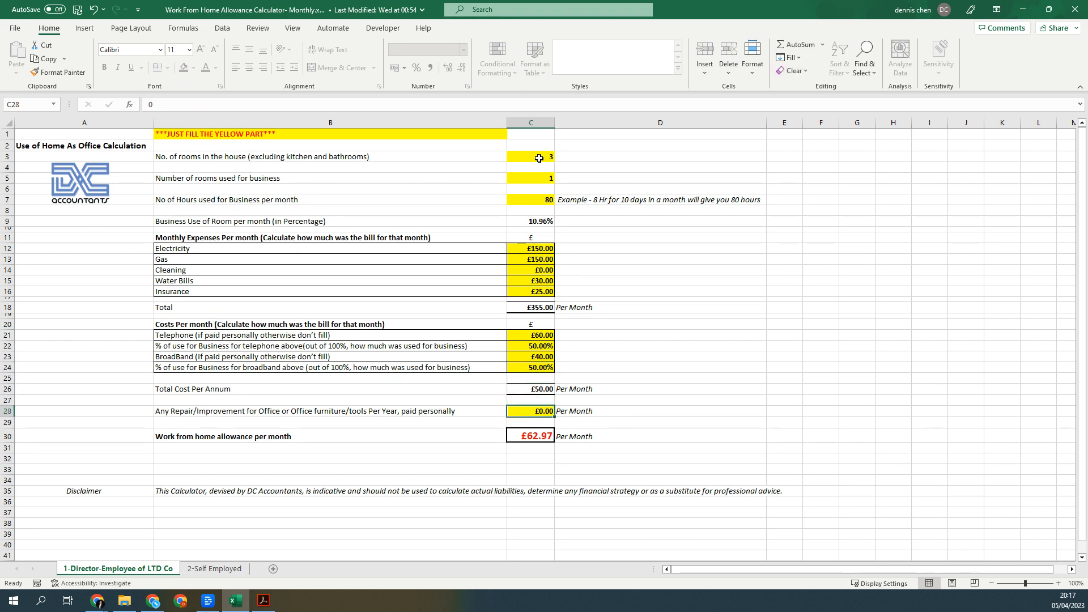
key(Left)
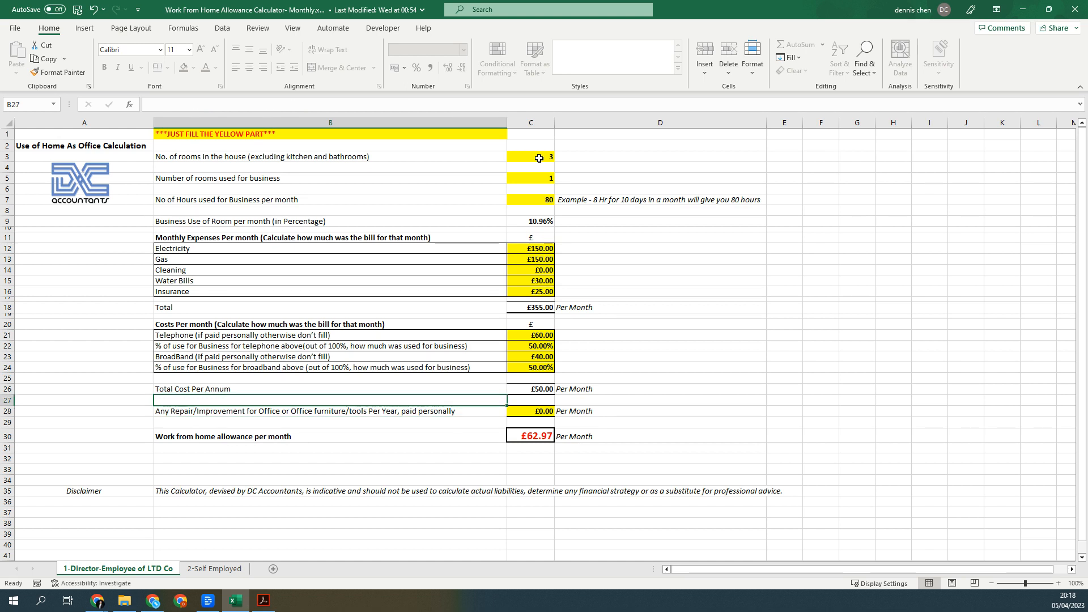
key(Down)
key(Right)
key(Down)
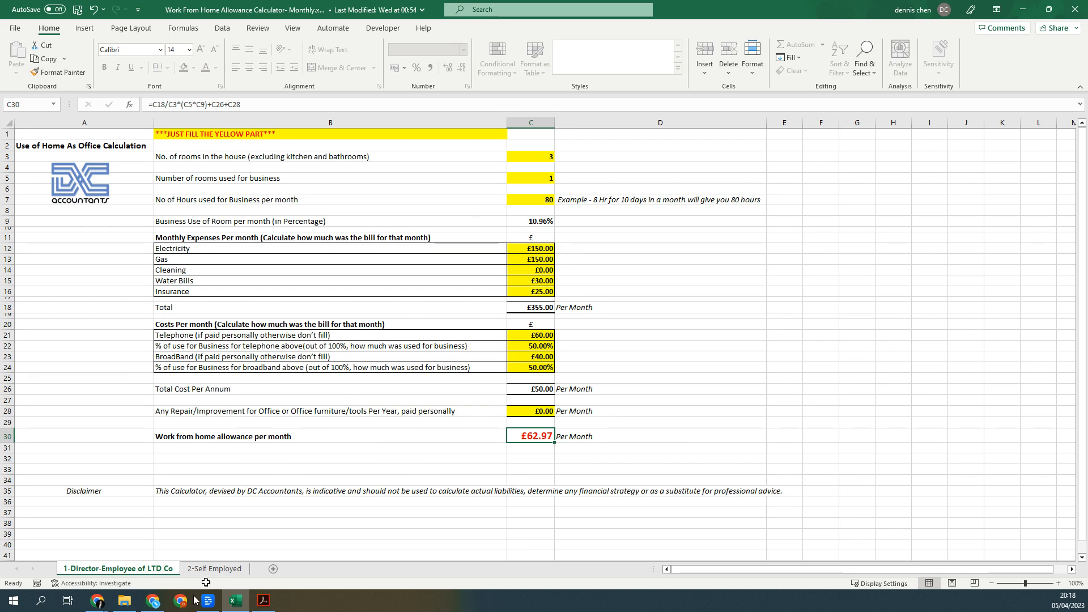
click(392, 544)
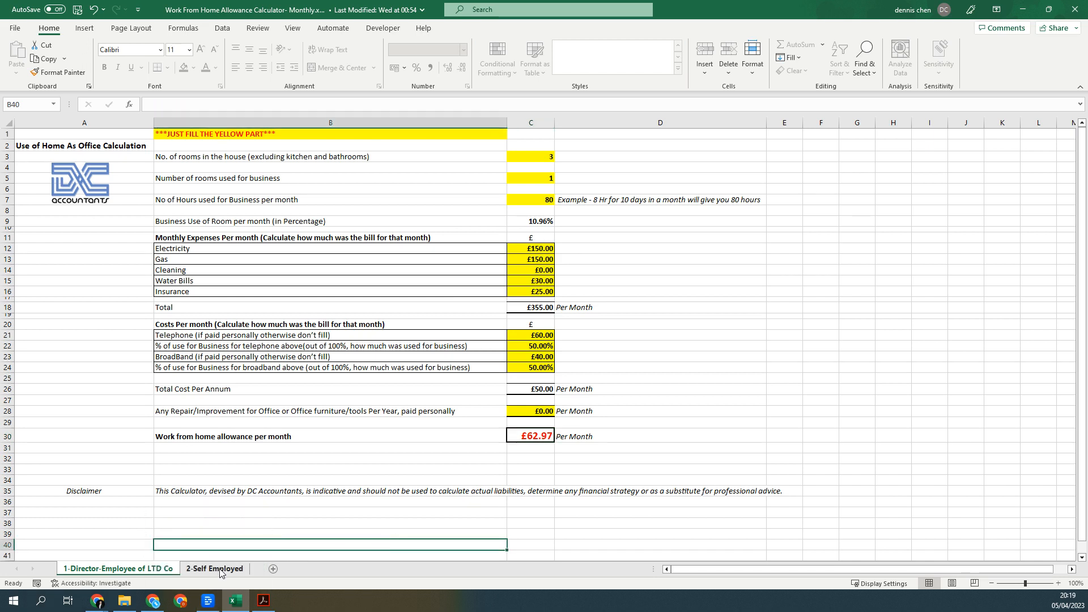
View the 2-Self Employed sheet's monthly business hours and switch to the presentation slide on fixed-rate and actual cost methods
click(221, 570)
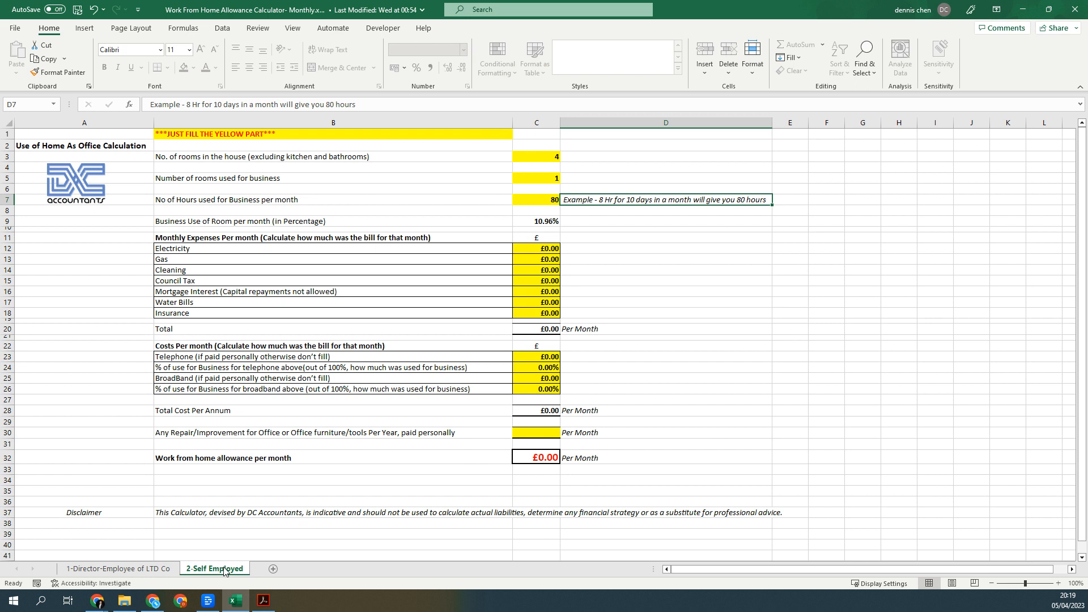
key(Left)
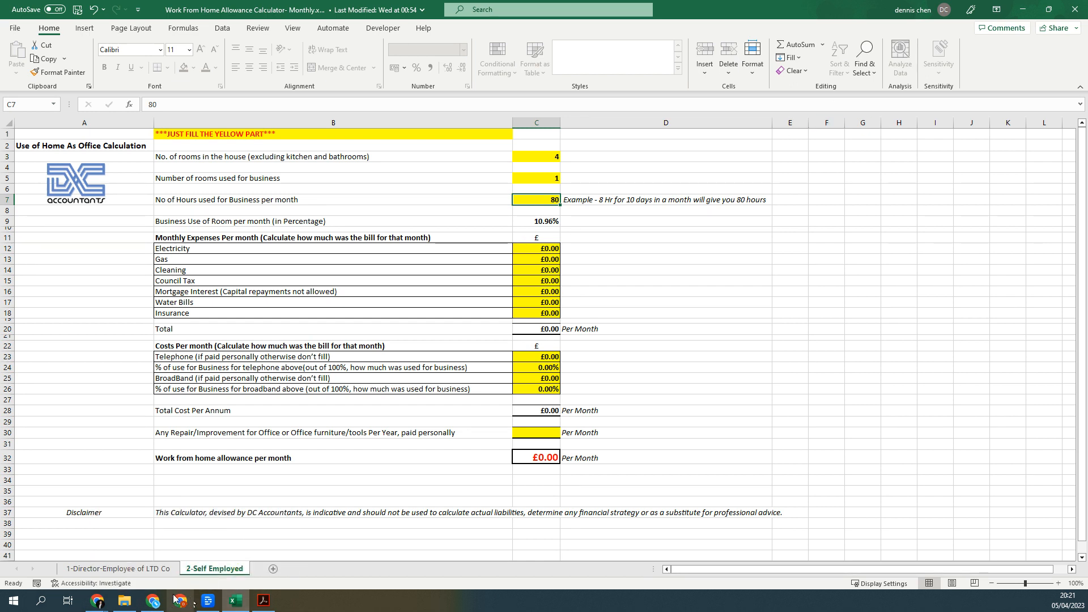
click(149, 605)
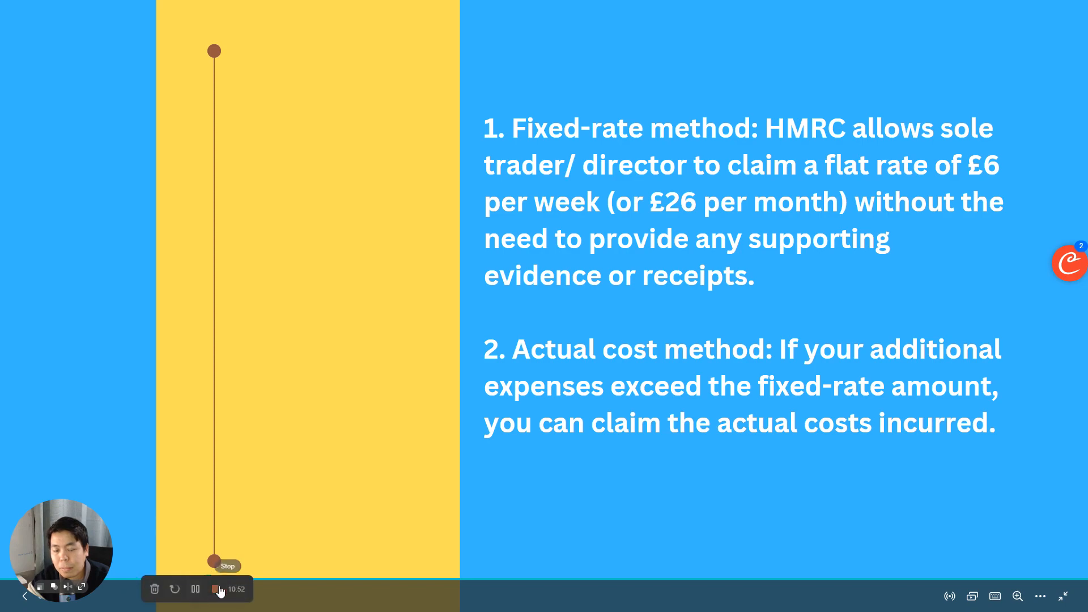